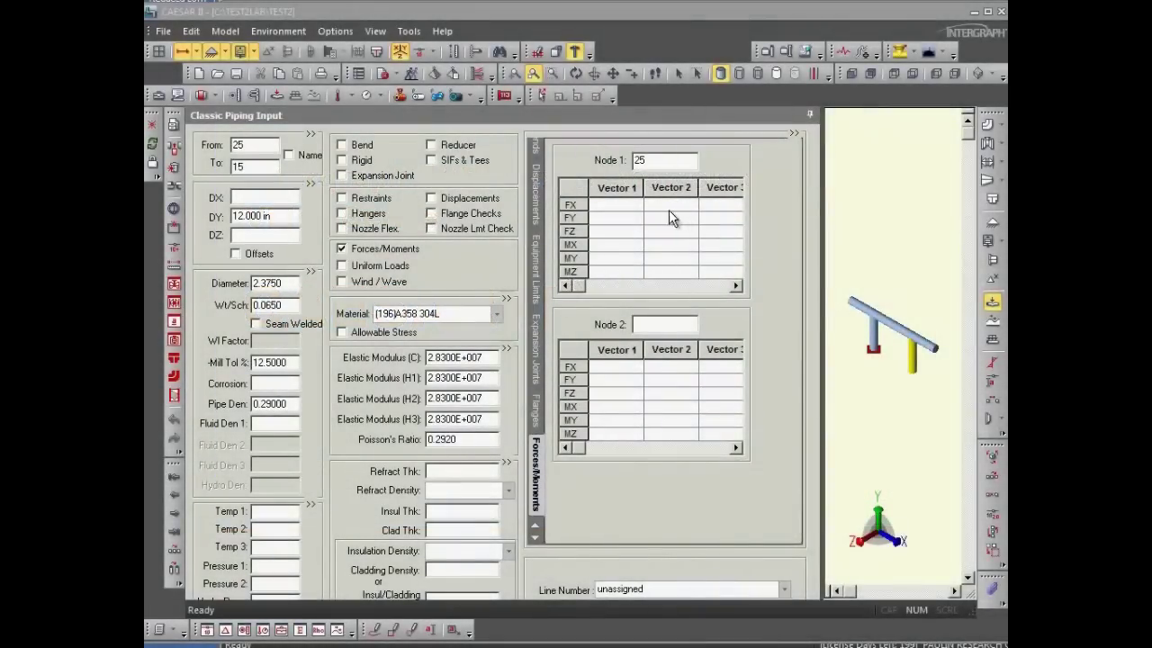
- Enter an FX force of 50 at node 25, then batch-run the error check and static analysis
click(620, 205)
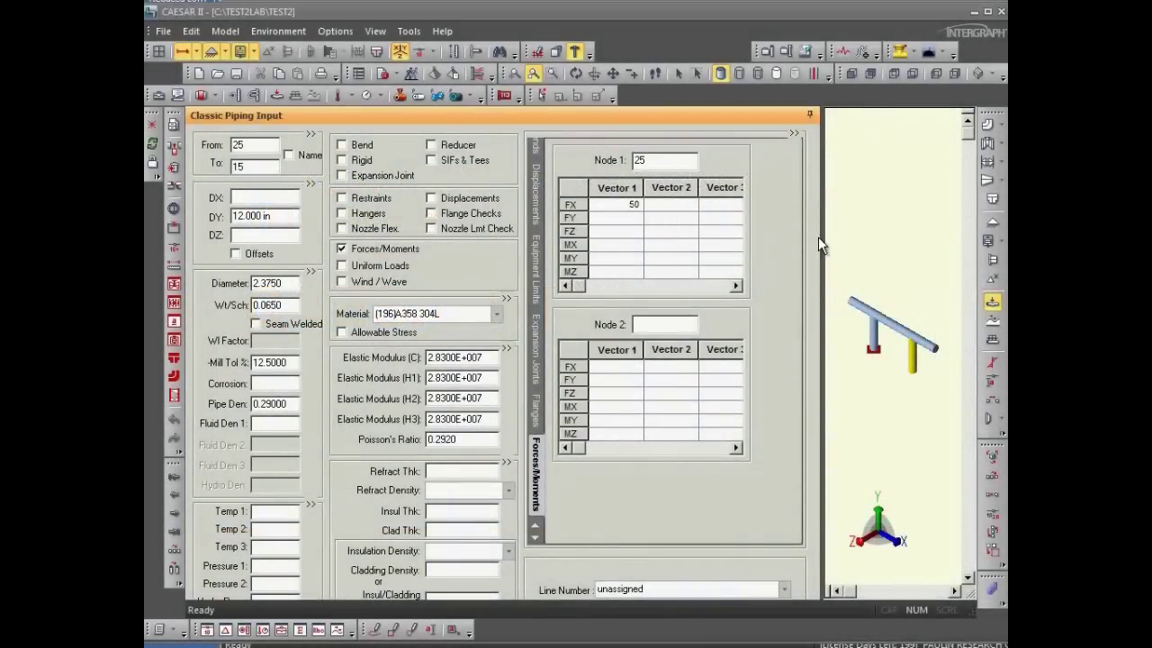
drag(821, 236, 559, 252)
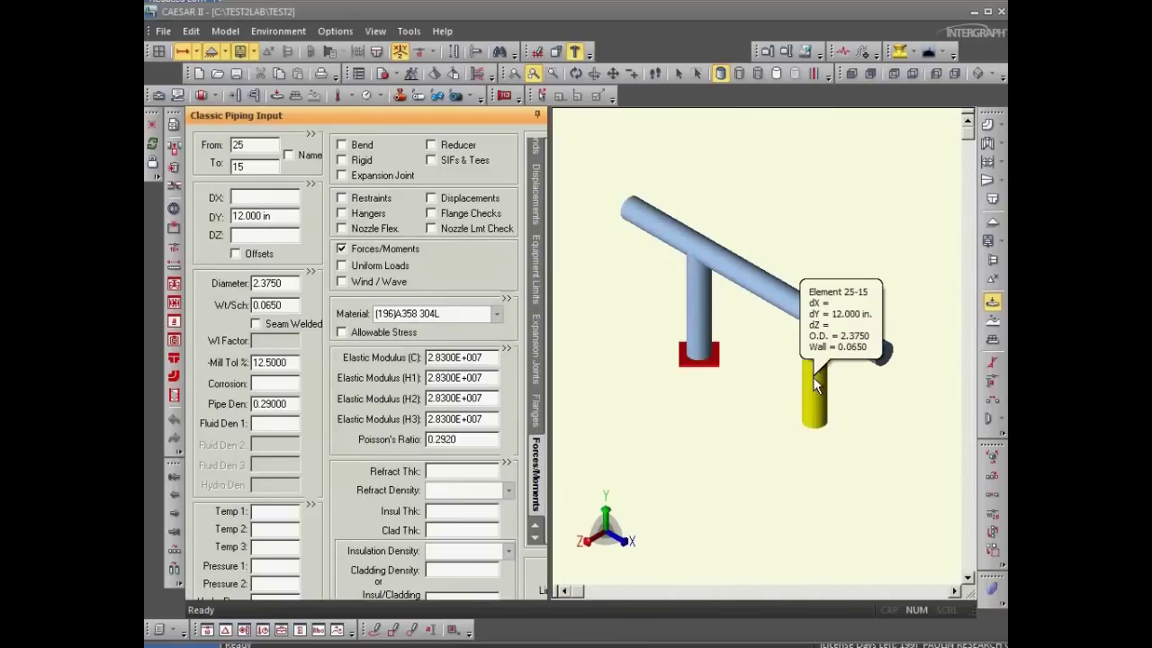
click(412, 76)
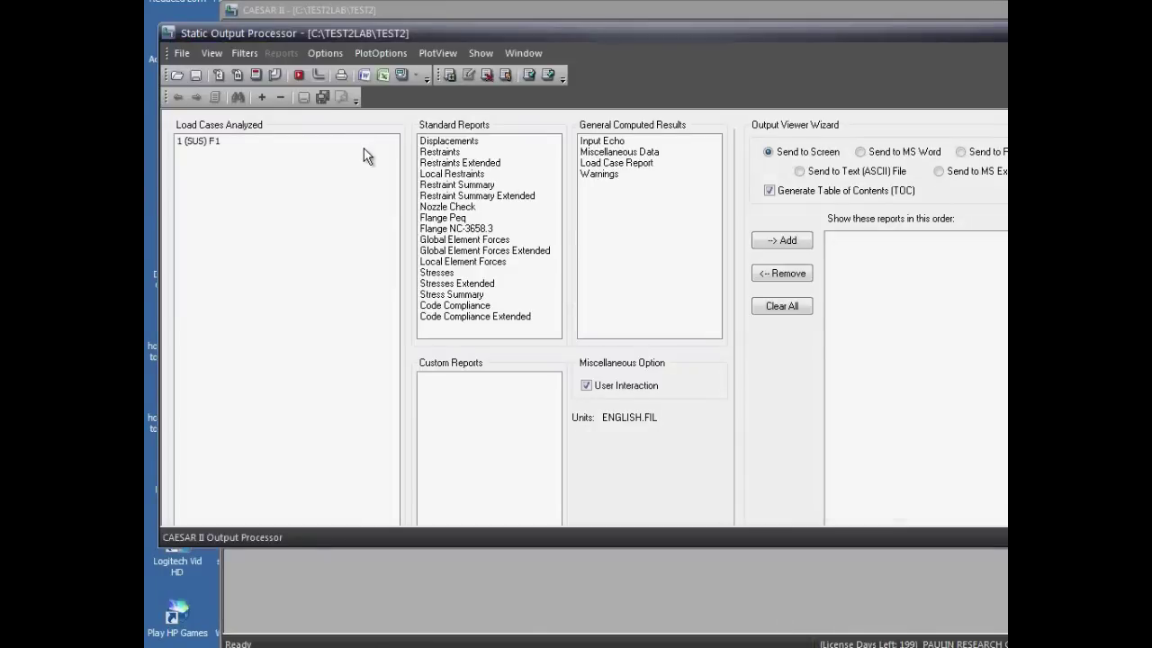
- Plot the deflected shape in 3-D and label the maximum X displacement, 0.0191 at node 25
click(319, 76)
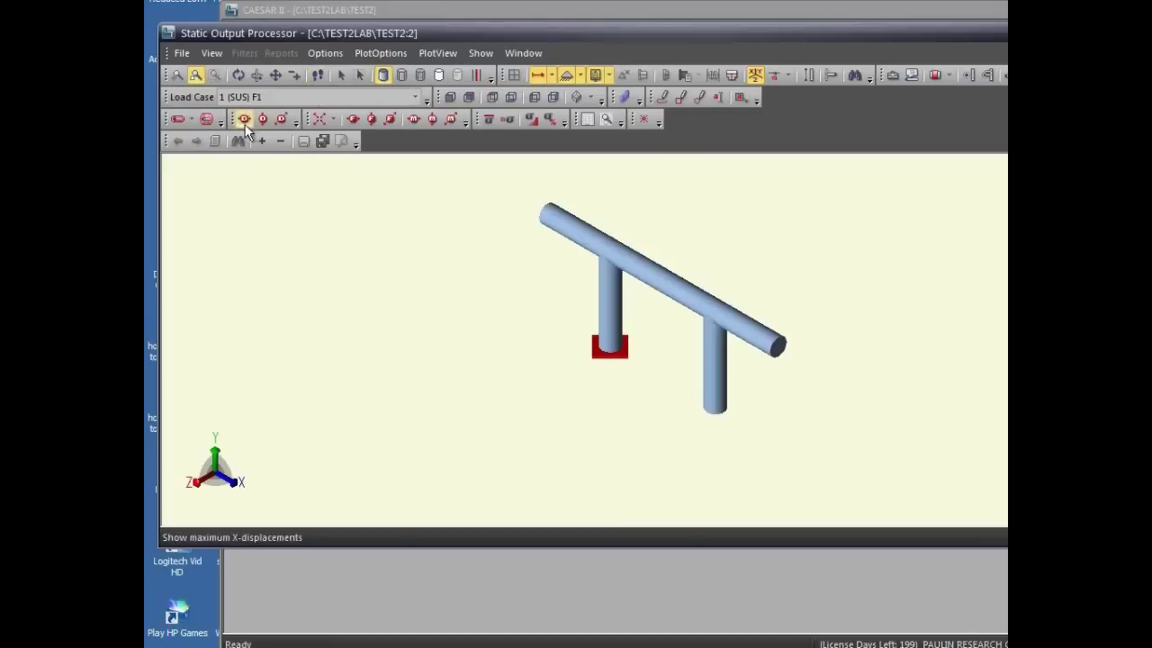
click(187, 122)
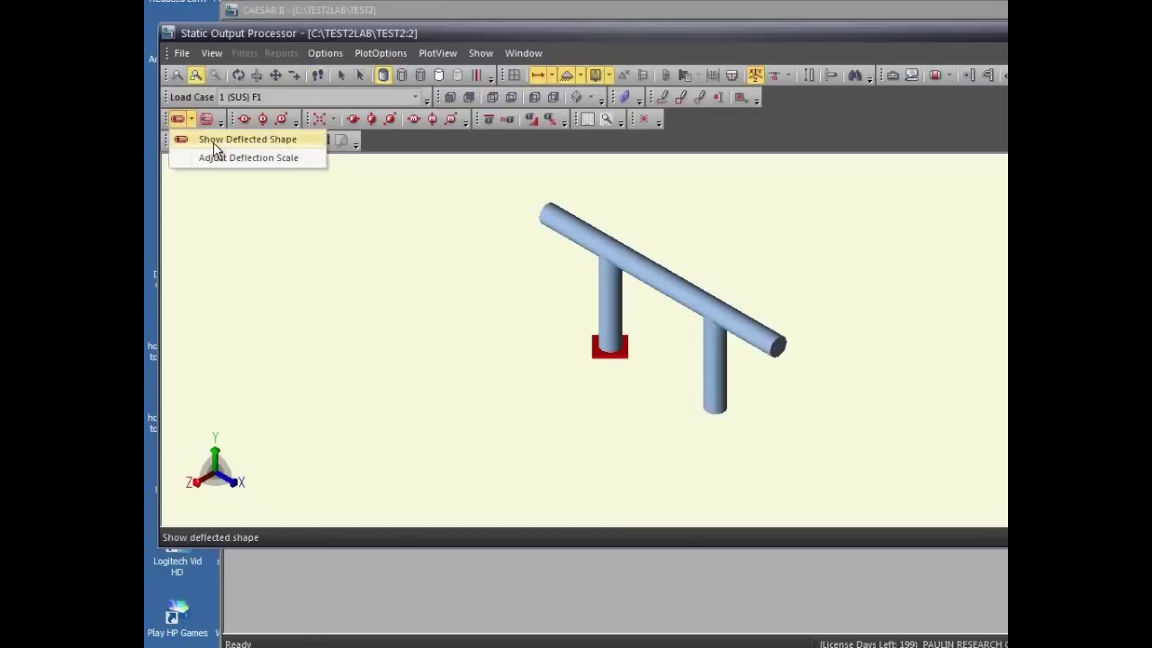
click(214, 142)
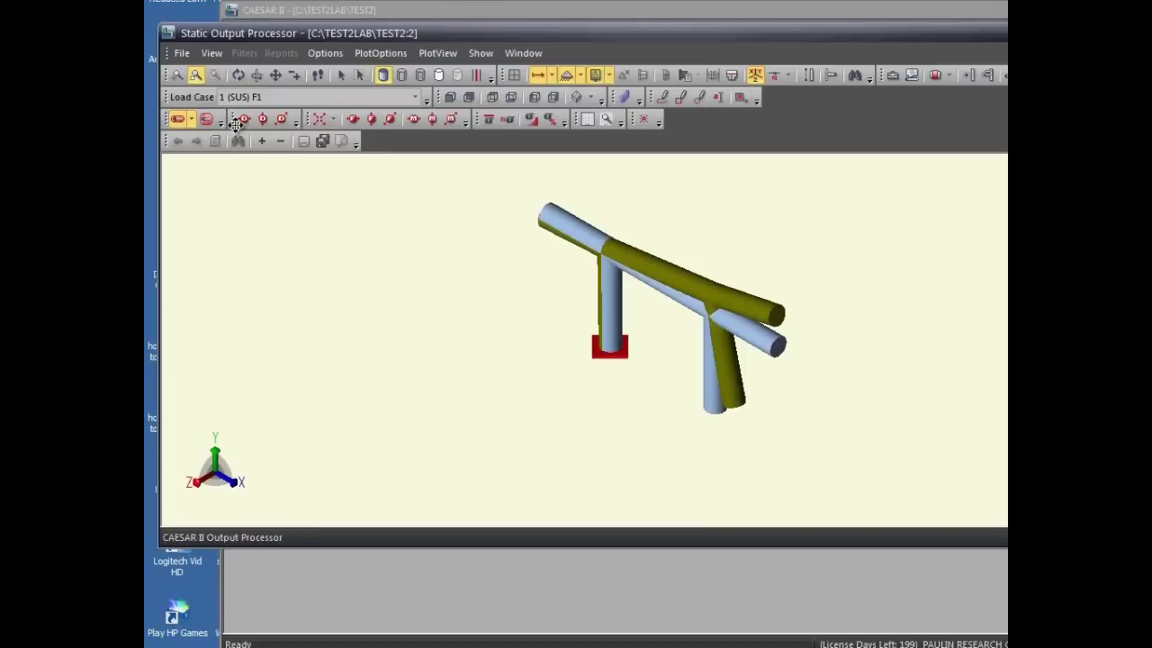
click(242, 119)
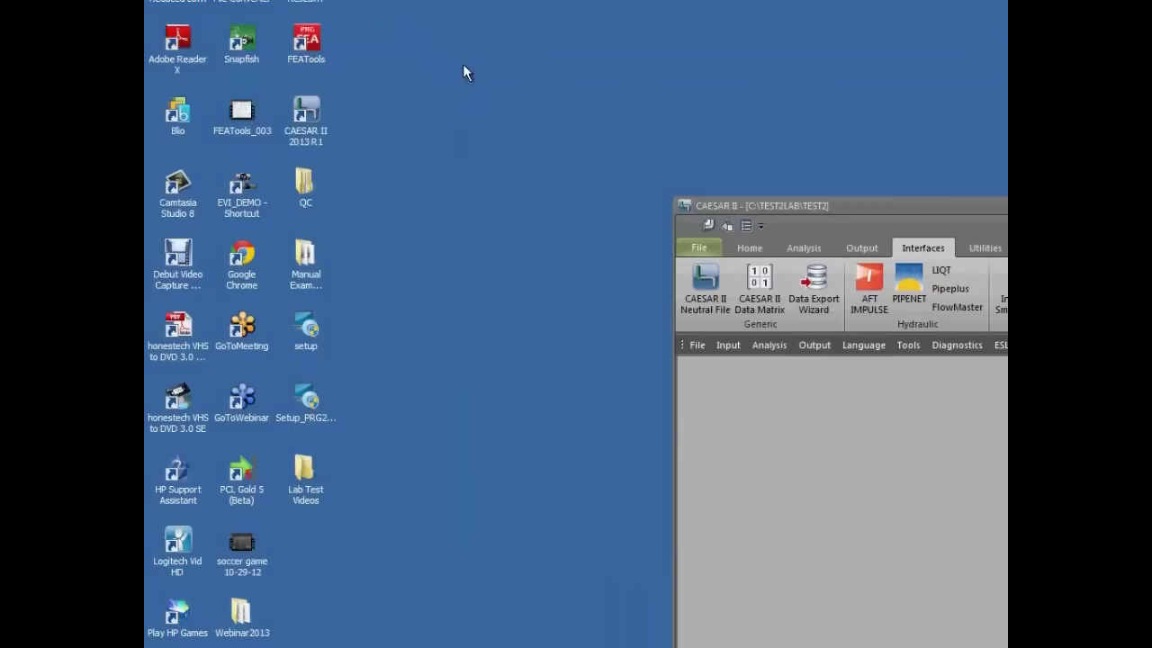
- Launch PRG FEA Tools and start the CAESAR II Enhanced Branch Connection Modeler
double_click(307, 45)
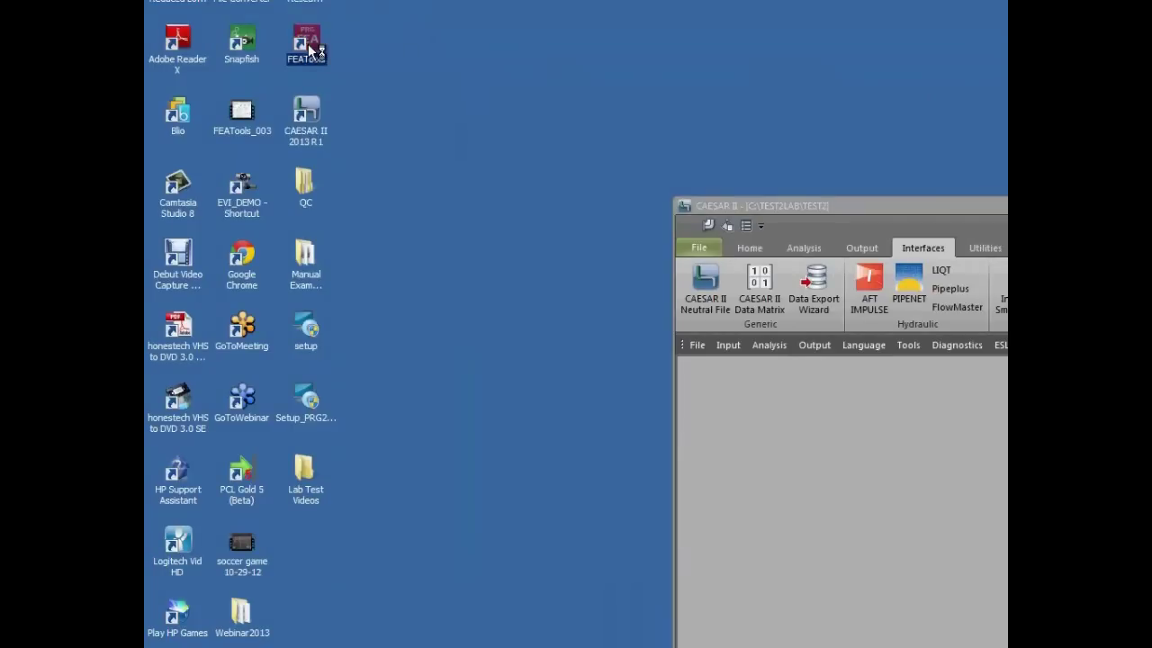
drag(691, 141, 381, 77)
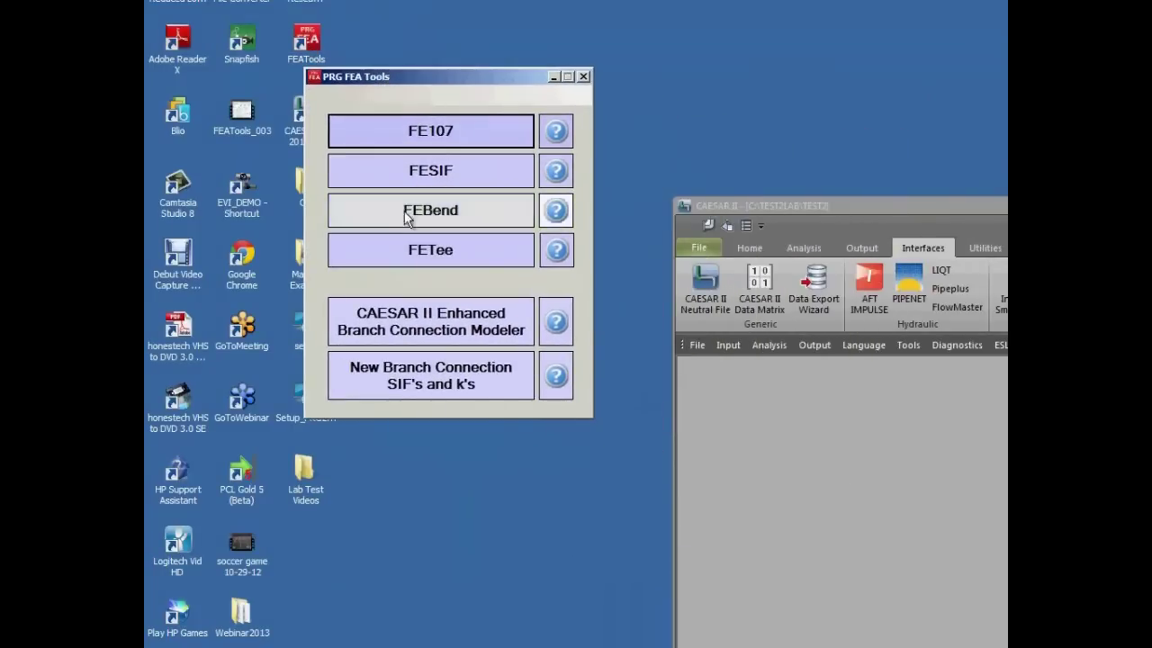
click(431, 320)
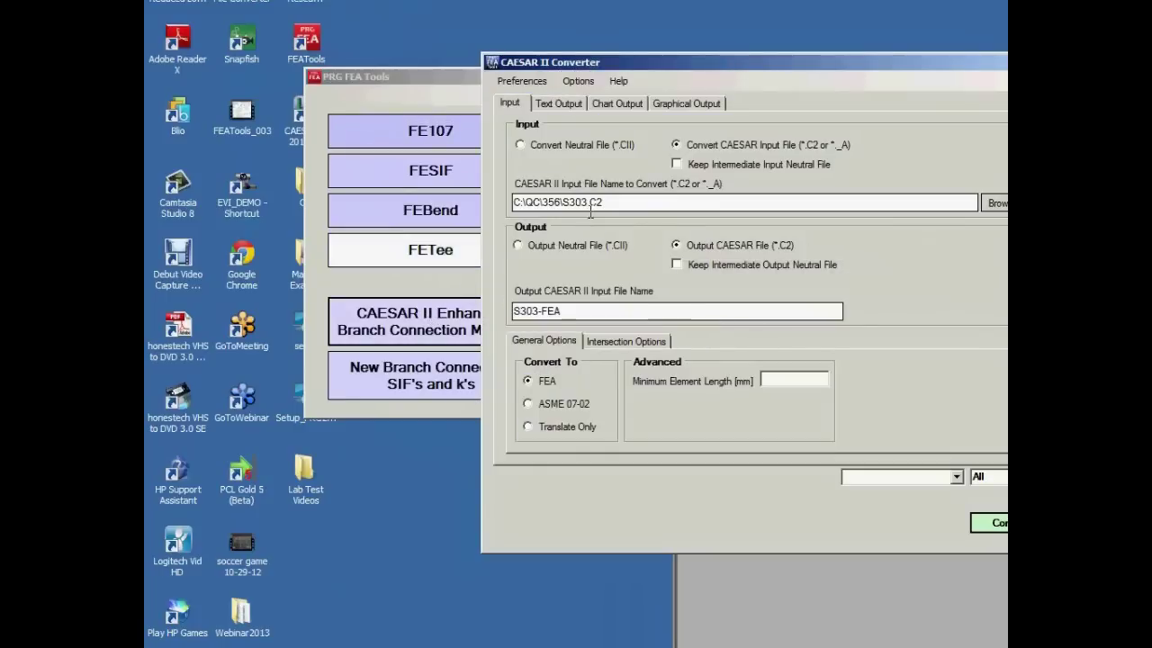
- Select C:\test2lab\TEST2._A as input and convert it to FEA model TEST2-FEA
click(556, 356)
double_click(669, 217)
double_click(665, 180)
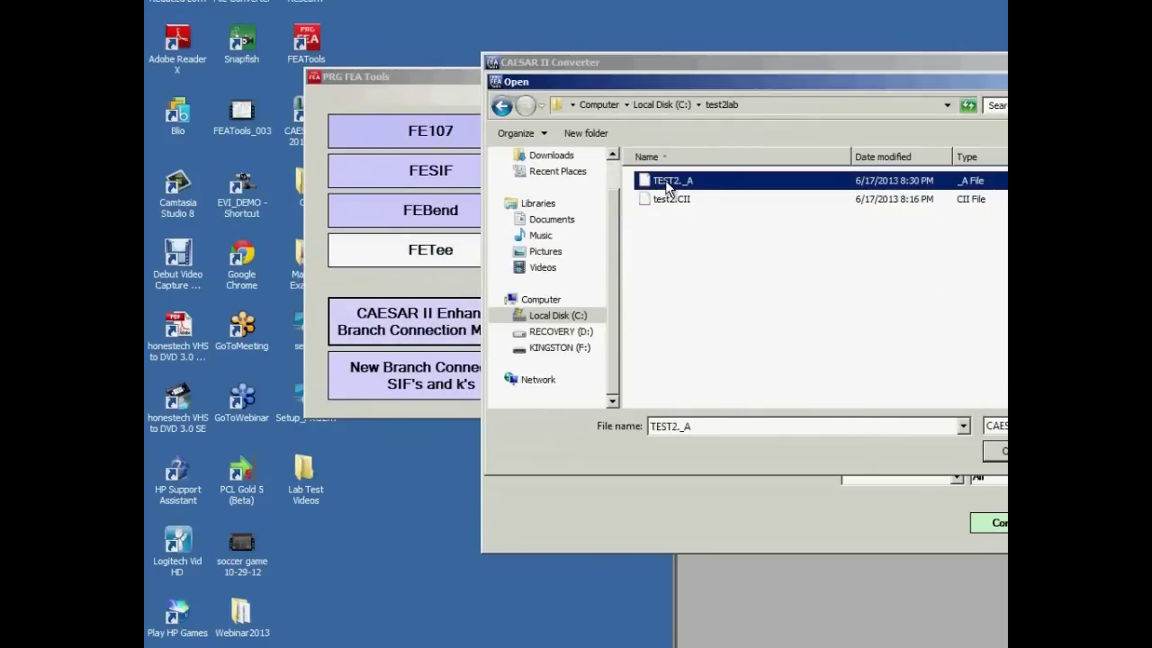
drag(862, 64, 703, 63)
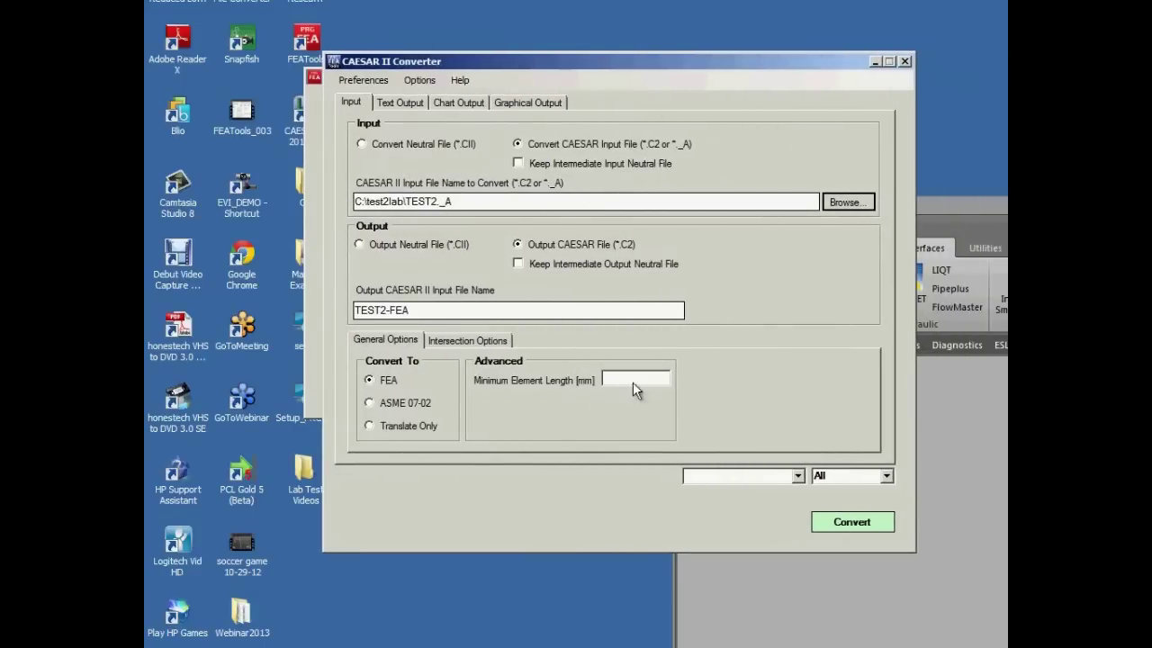
click(821, 520)
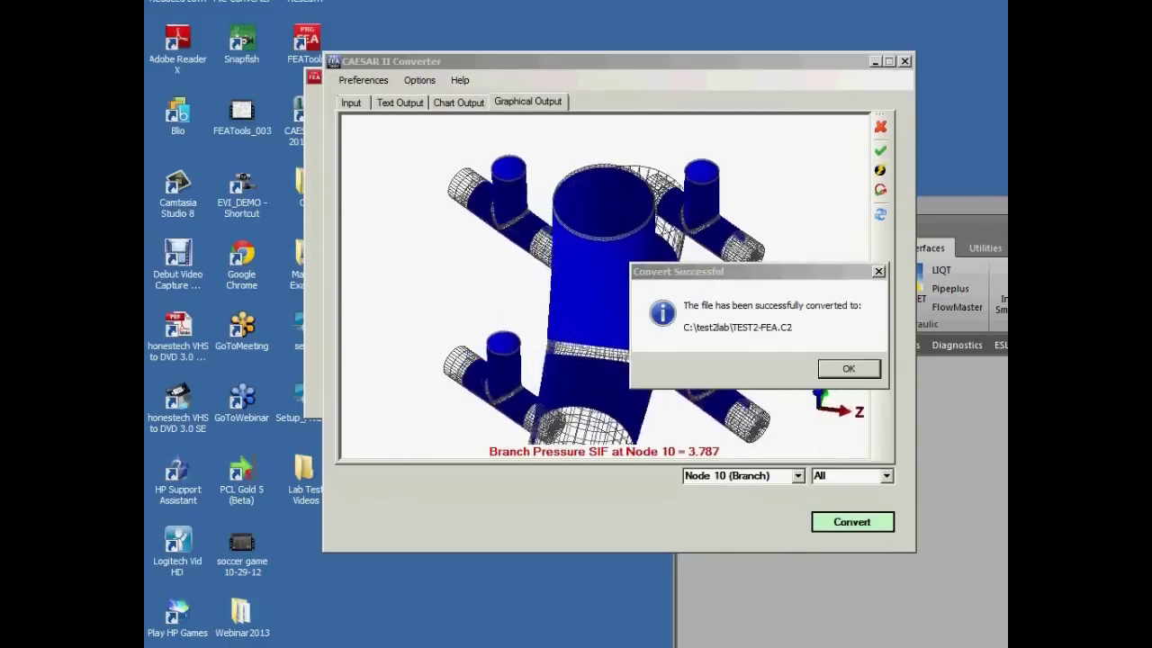
- Accept the TEST2-FEA.C2 conversion and switch the plot to Node 10 (Branch) SIFs, Inplane 2.309
click(848, 368)
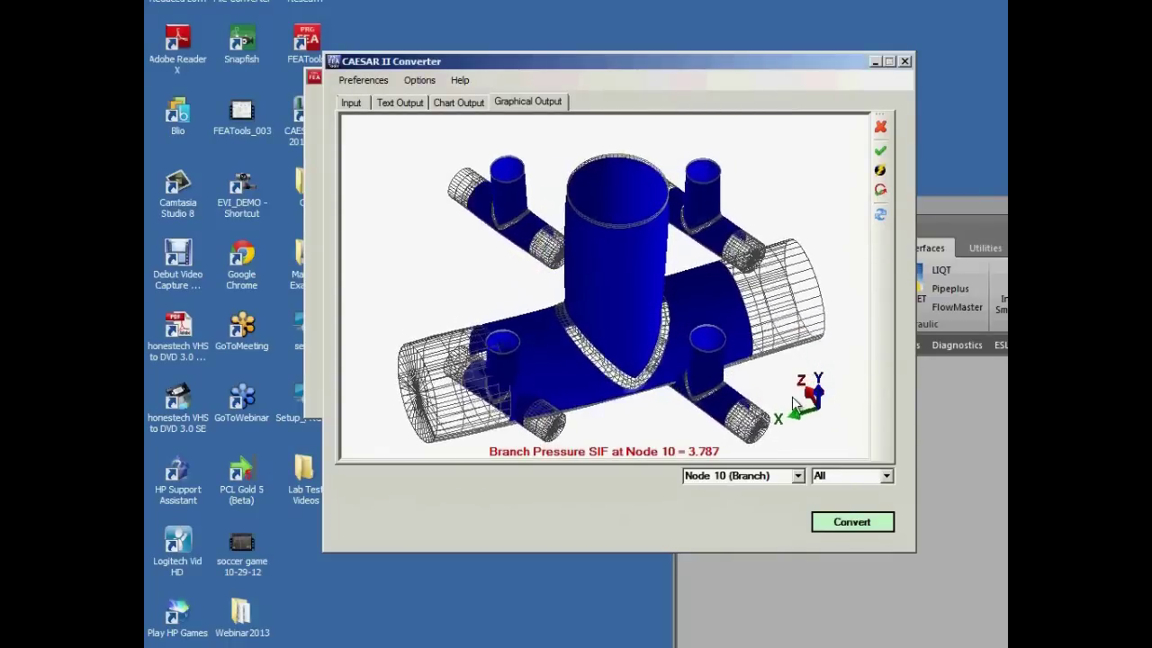
click(798, 476)
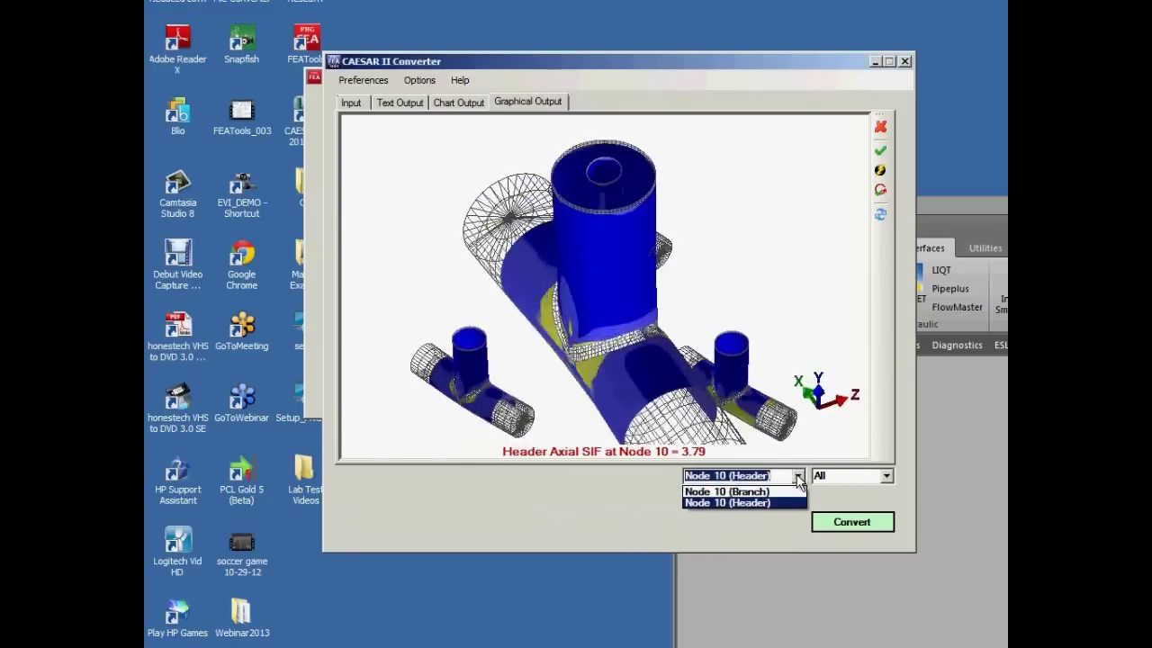
click(786, 495)
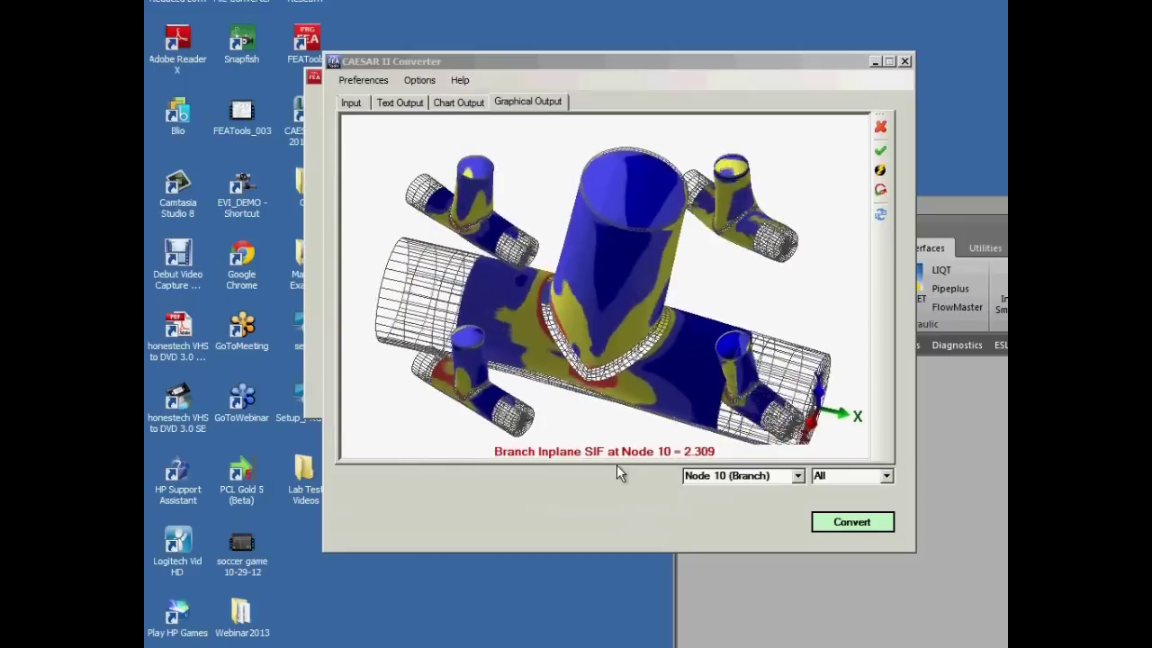
- Read the conversion text report to its end, then show the Node 10 branch and header SIF bar chart
click(399, 106)
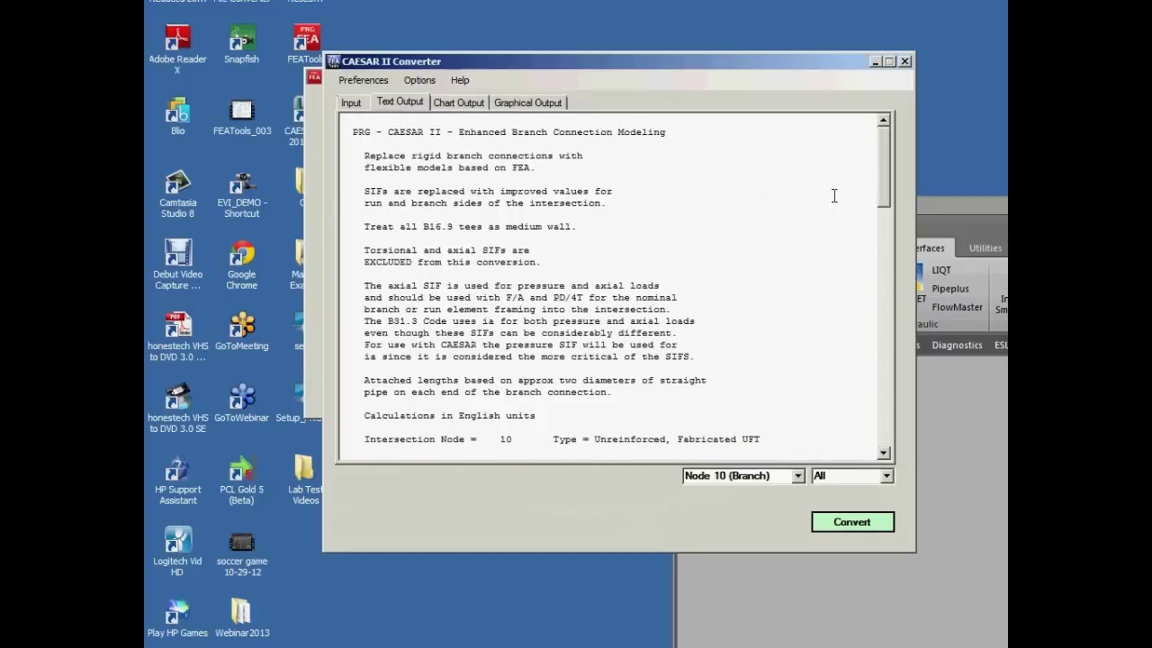
drag(883, 194, 873, 283)
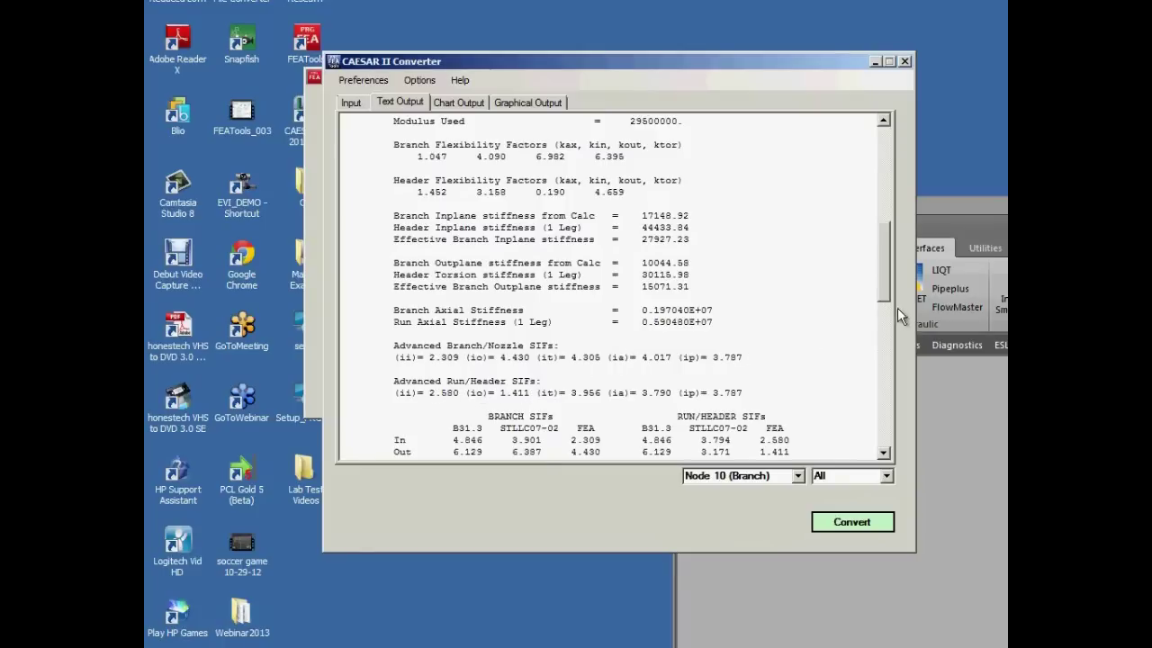
drag(886, 278, 867, 404)
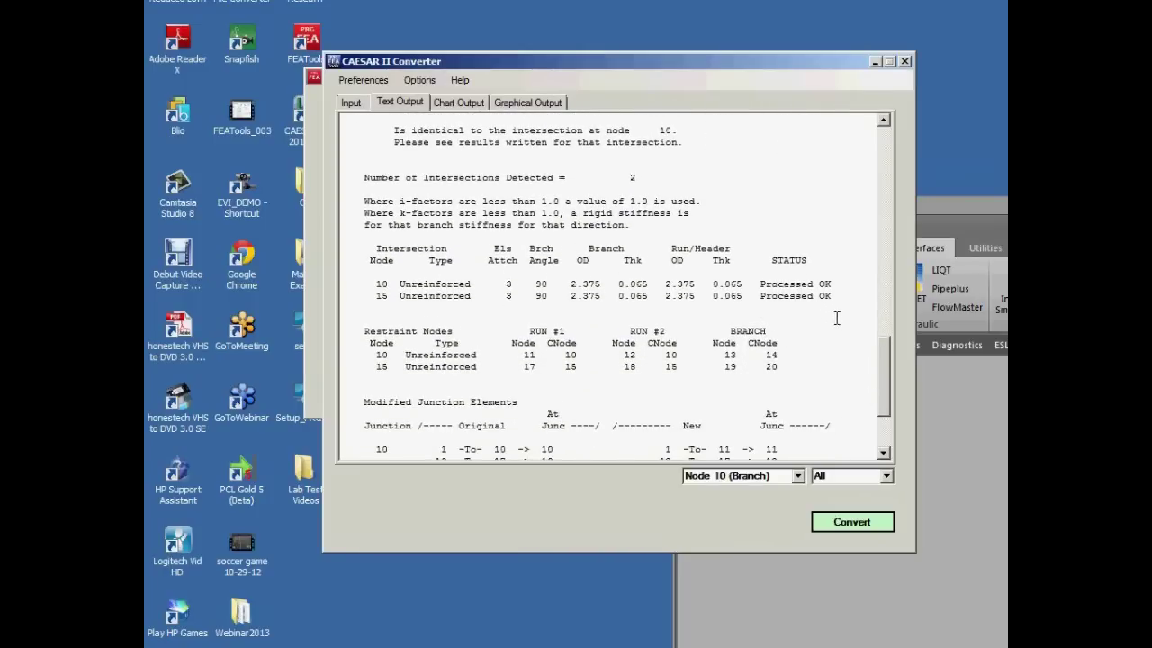
scroll(878, 355, down, 3)
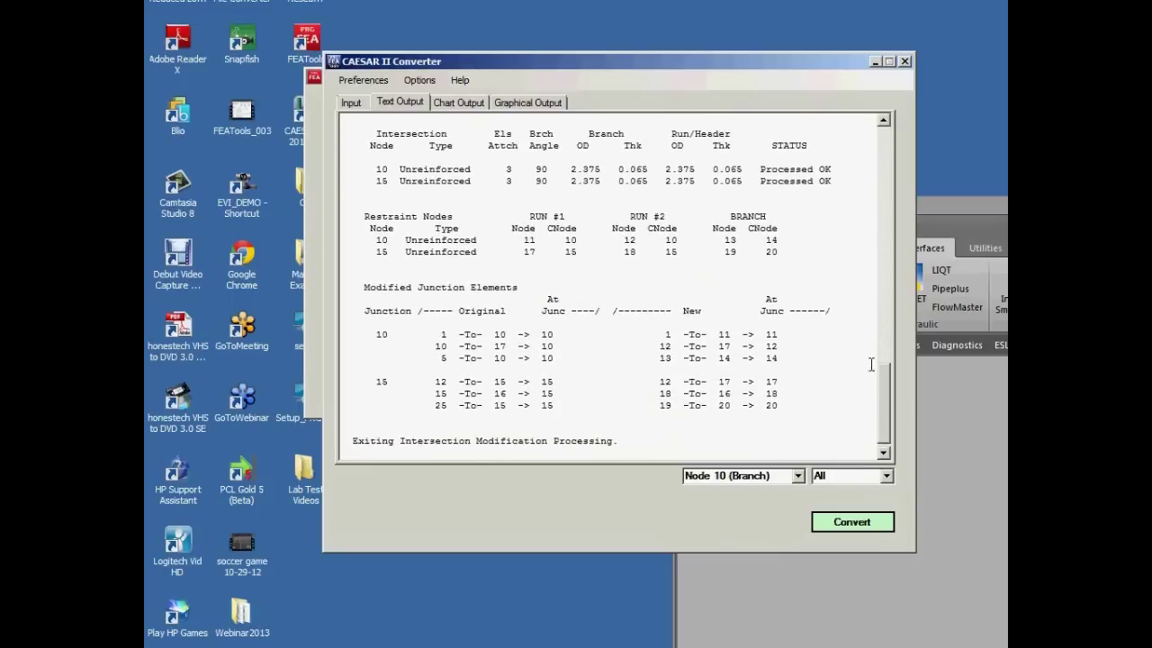
click(458, 102)
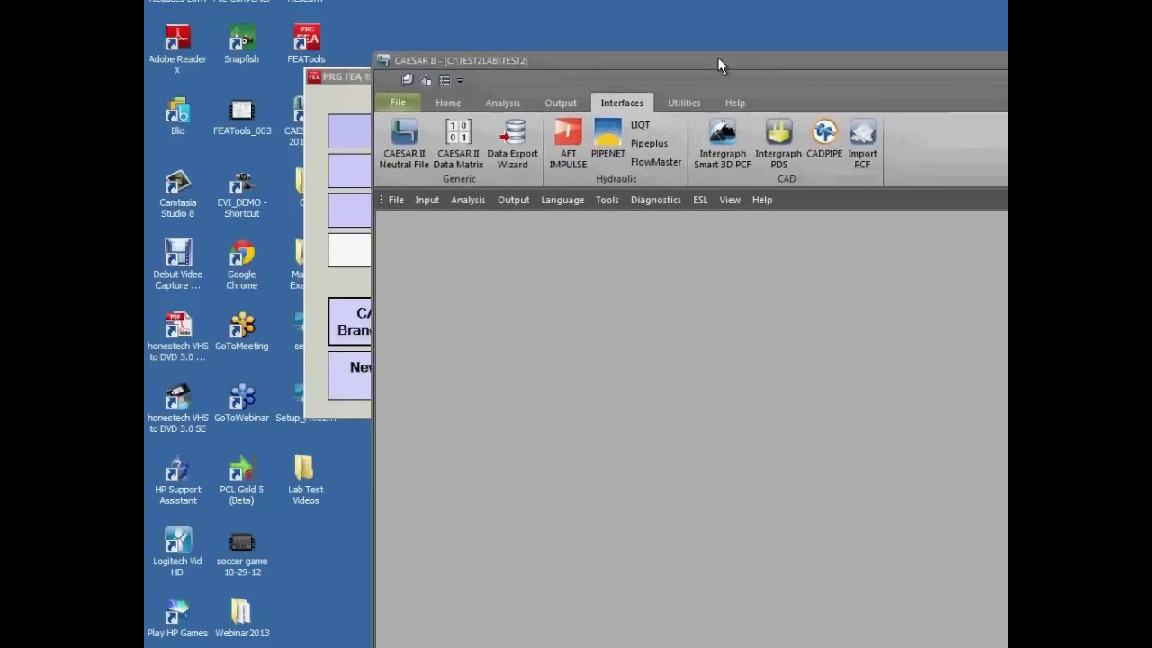
drag(717, 56, 507, 9)
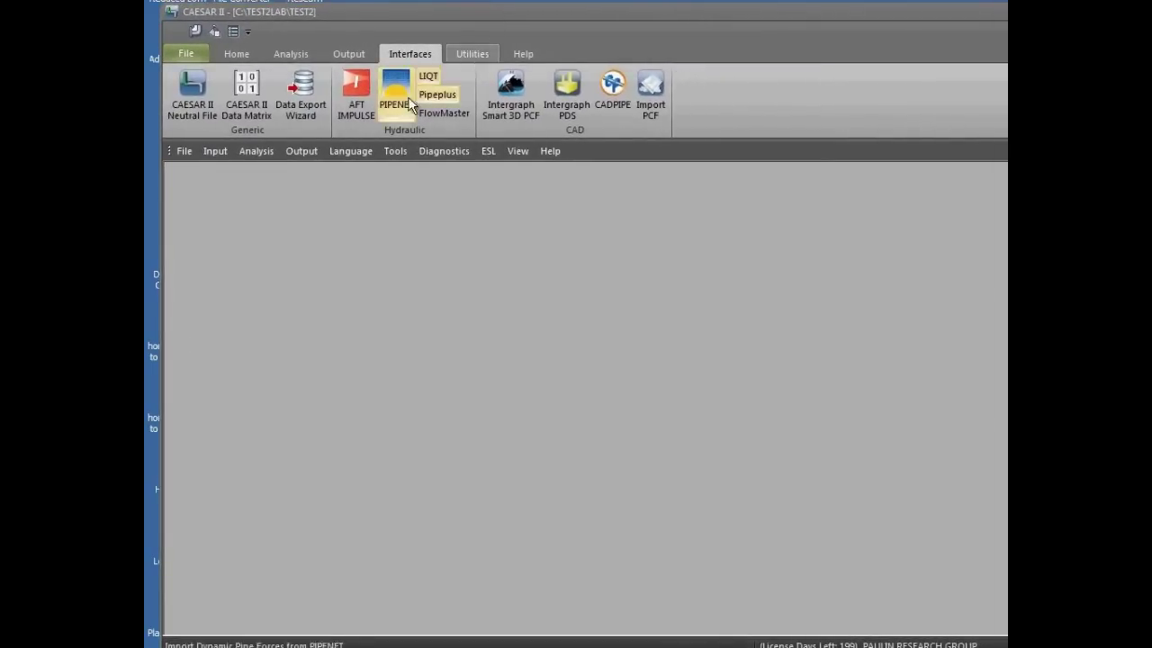
- Open the converted TEST2-FEA job through File > Open
click(192, 54)
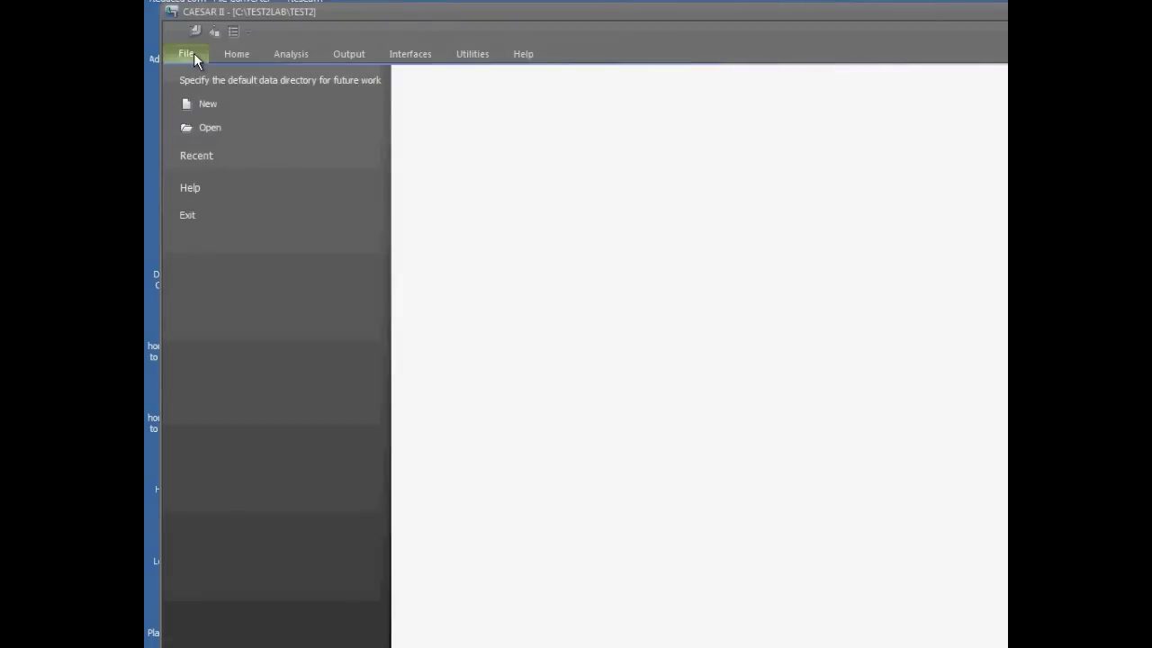
click(211, 126)
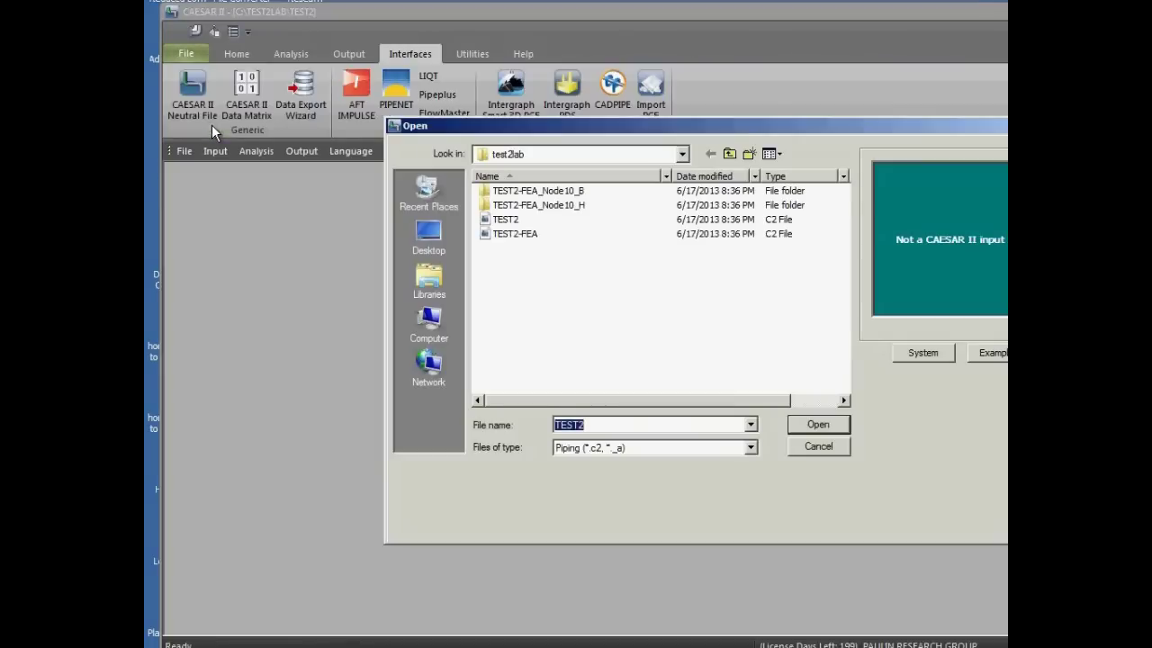
double_click(507, 233)
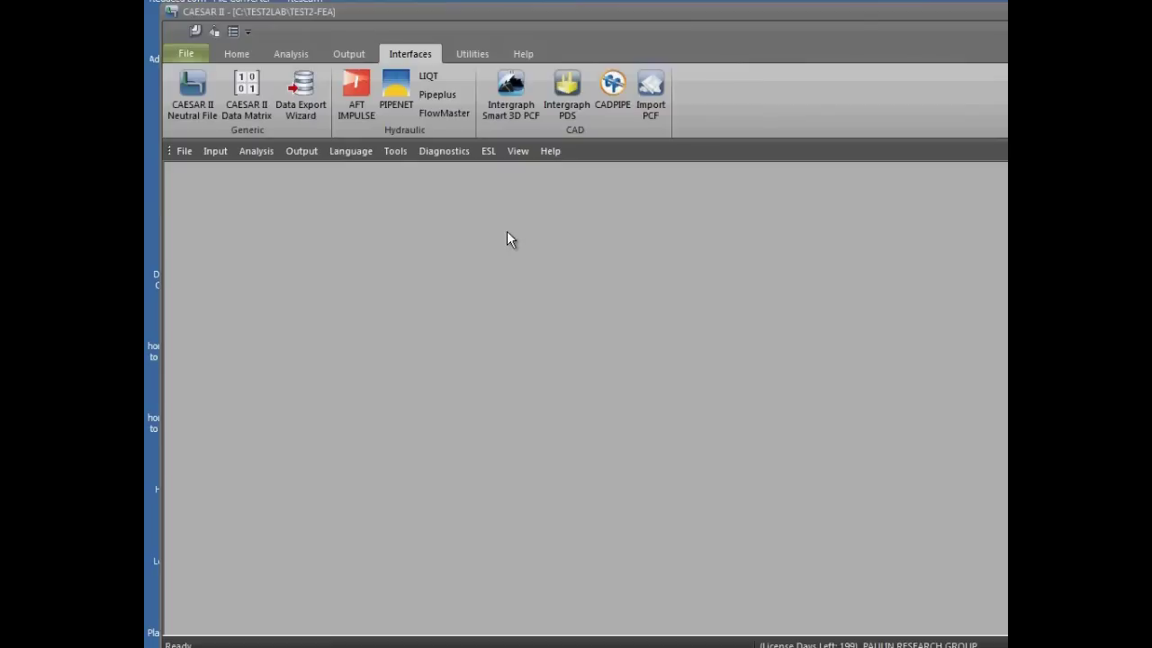
click(225, 149)
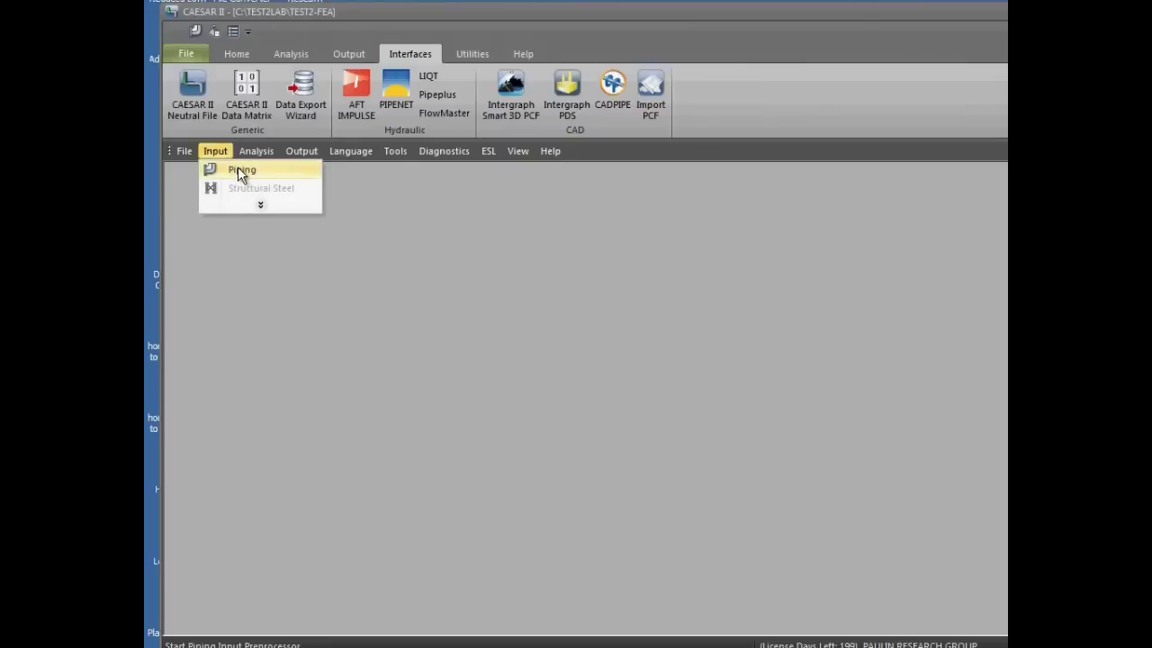
- Confirm element 25-20 carries the FX force of 50, then open the TEST2-FEA static output
click(239, 170)
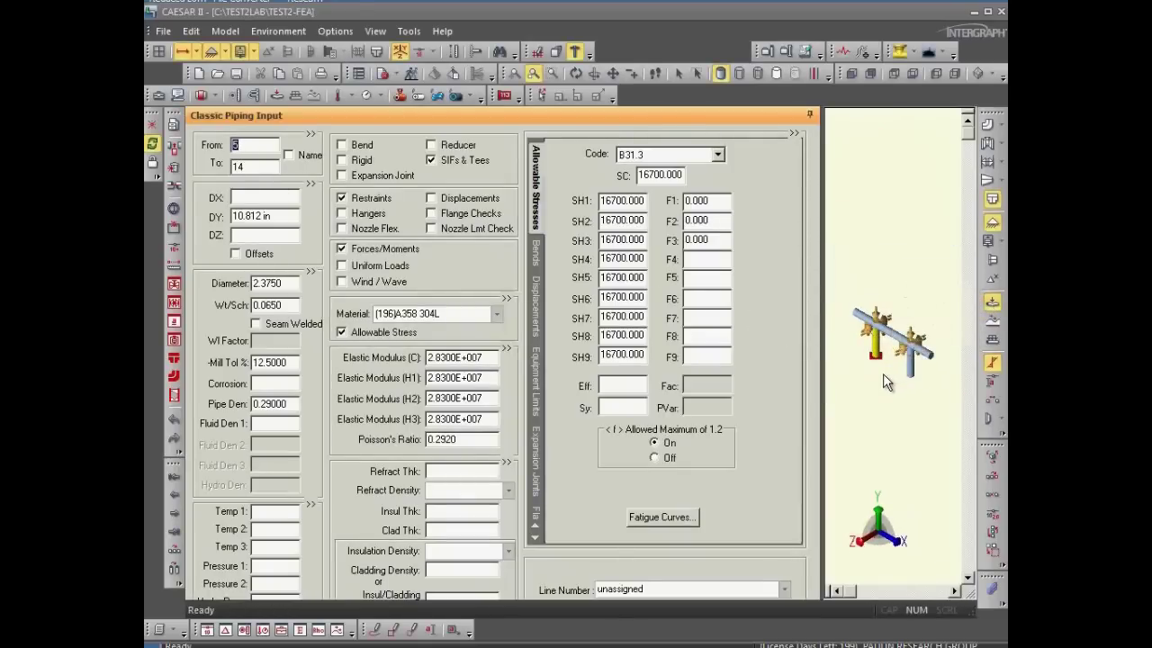
click(909, 367)
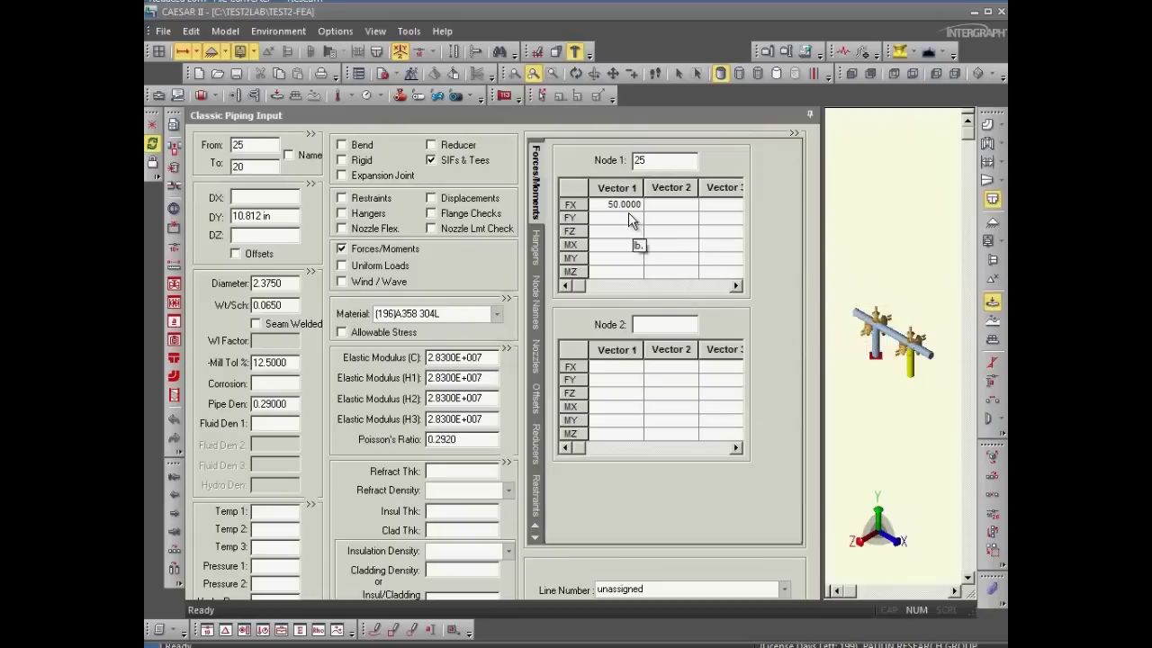
click(414, 73)
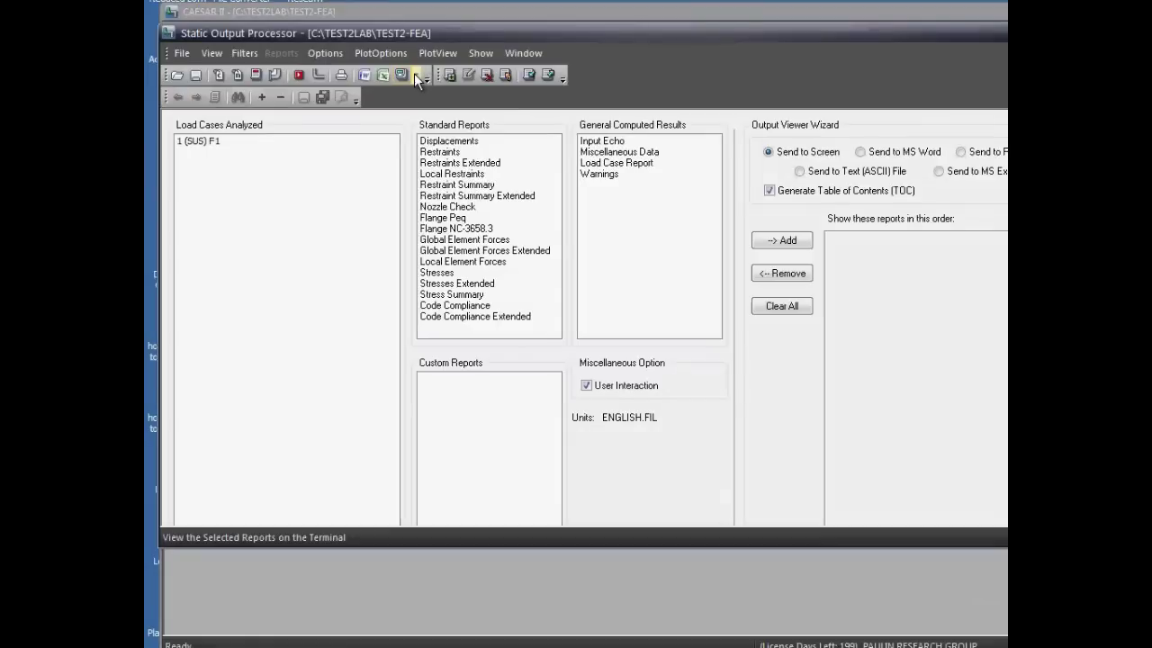
- Show TEST2-FEA's deflected shape in the 3-D plot and label Max DX of 0.0021 at node 25
click(317, 78)
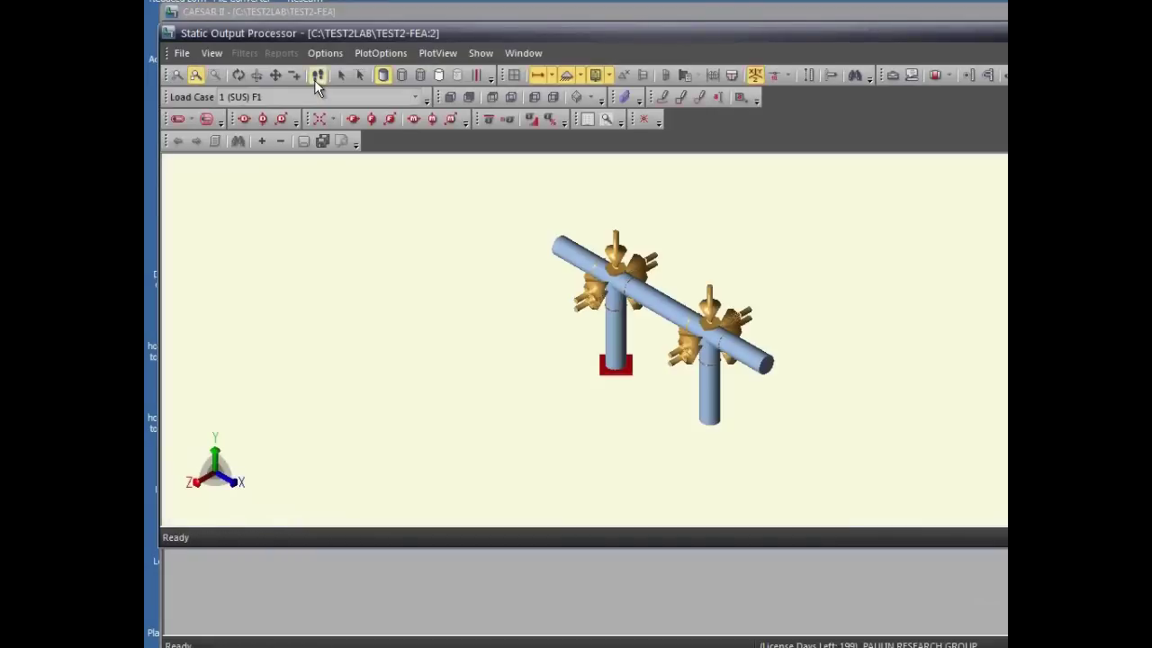
click(192, 120)
click(210, 138)
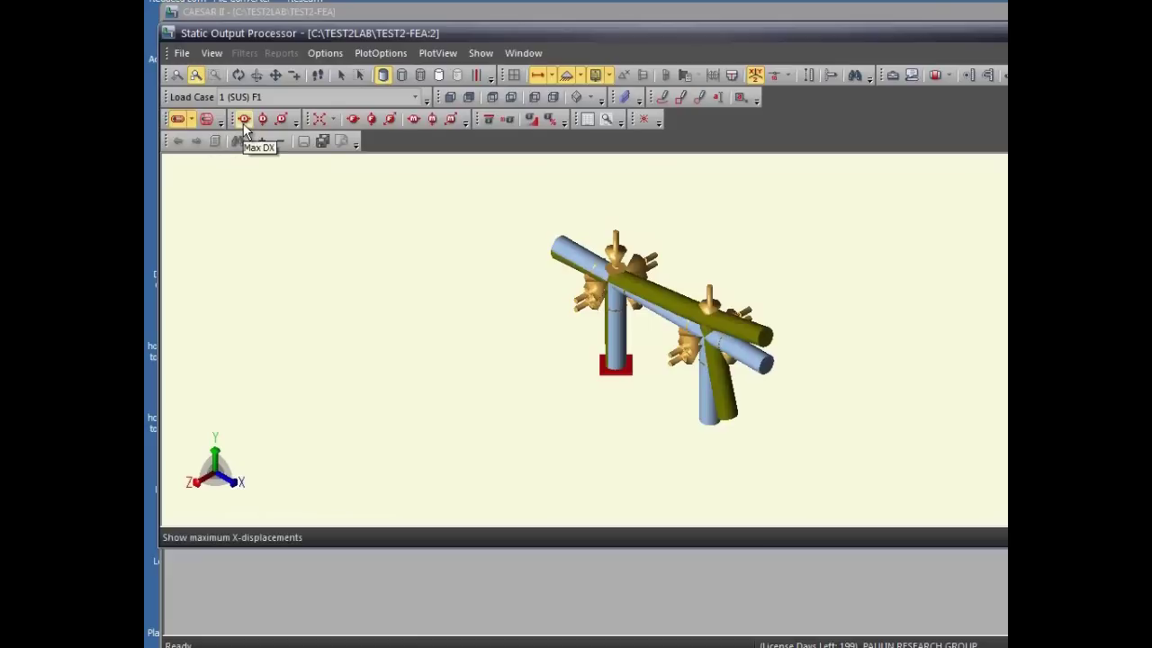
click(243, 122)
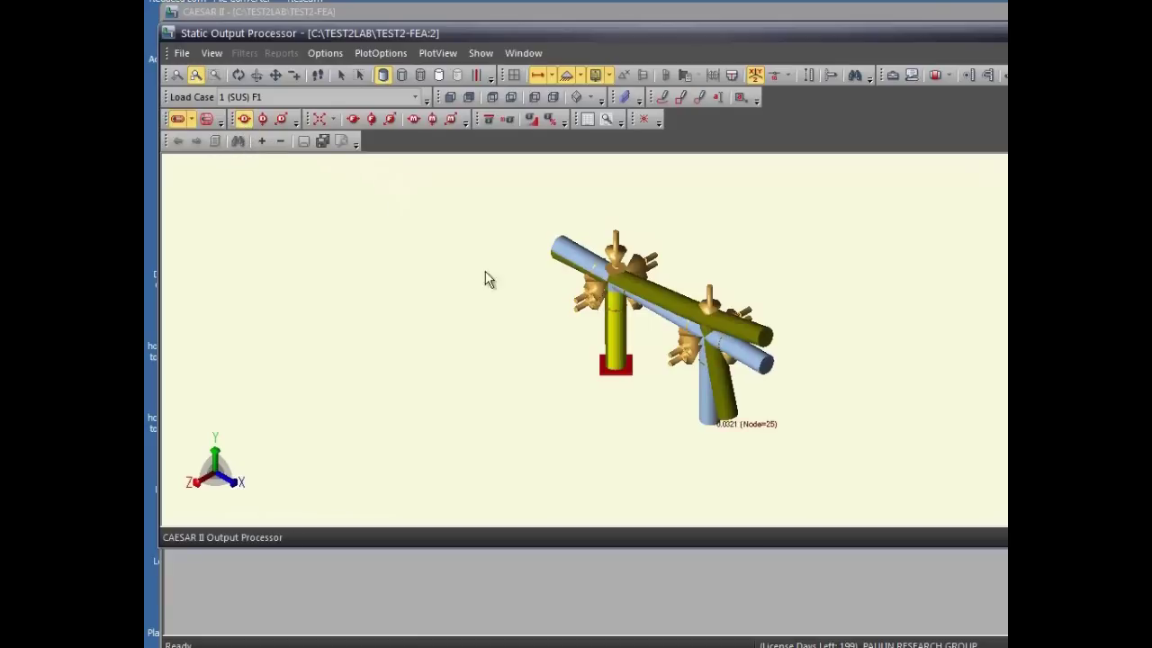